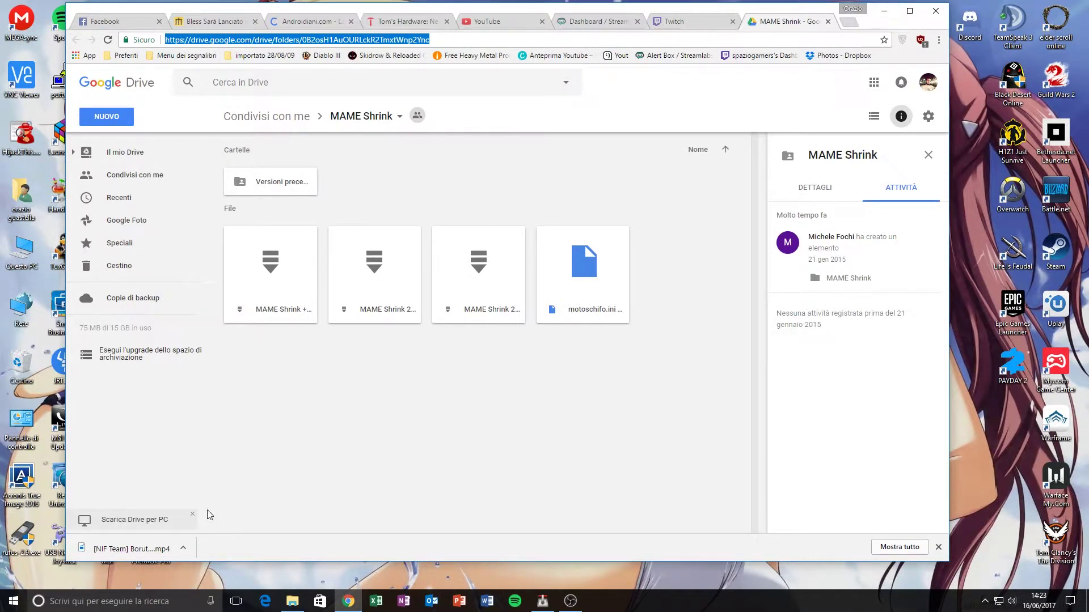
- Switch to the file explorer and open the emulazione\utility folder on drive D:
click(292, 602)
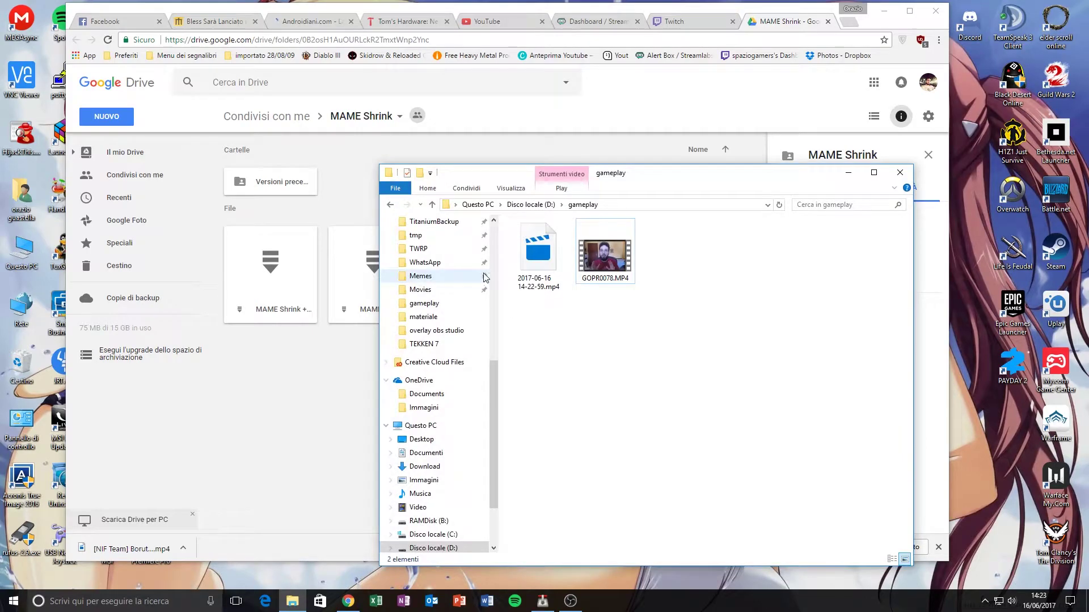
click(847, 172)
click(292, 602)
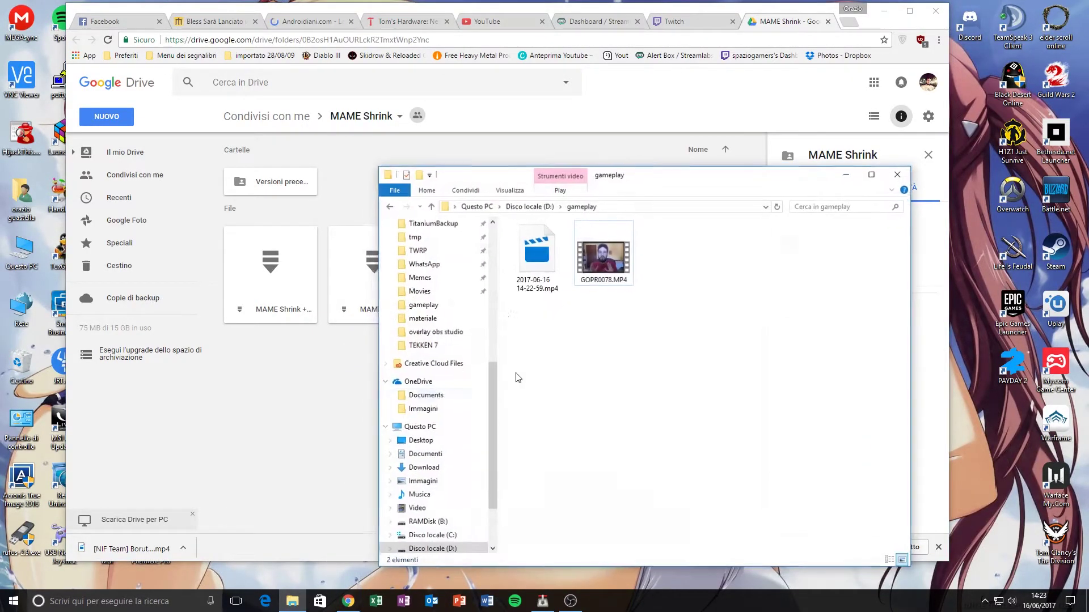
click(389, 206)
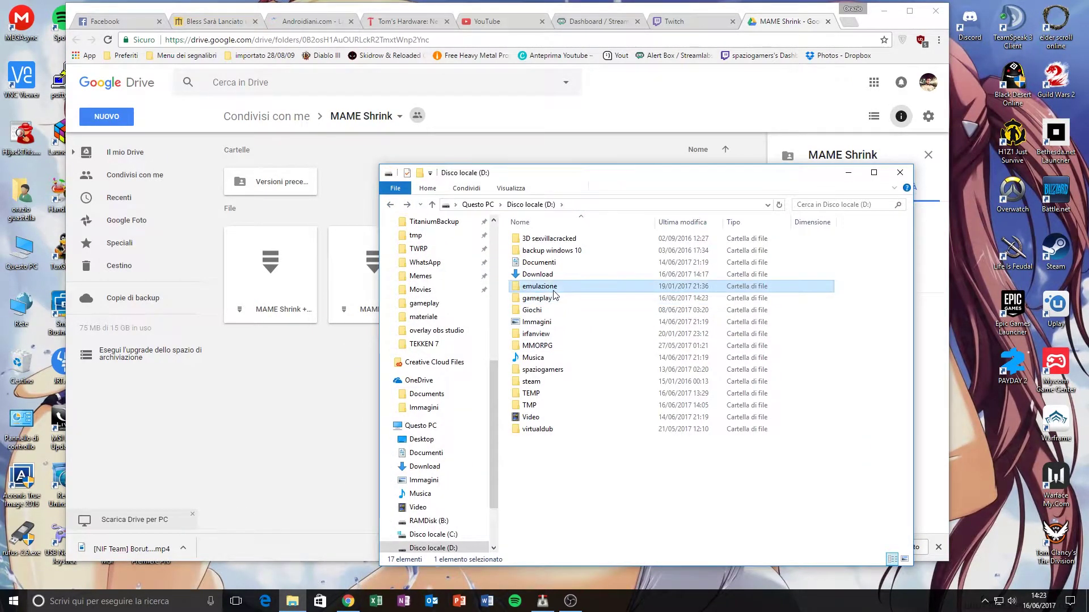
double_click(536, 293)
click(535, 370)
double_click(535, 371)
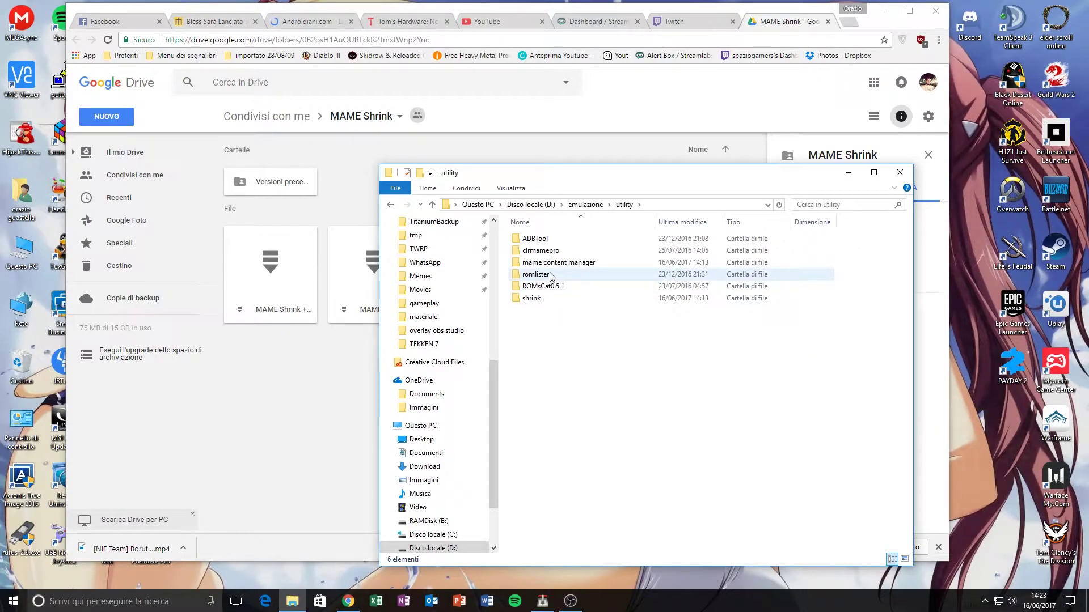
- Open the shrink folder and launch MAME Shrink.exe, moving its window into clear view
double_click(536, 298)
drag(593, 400, 515, 234)
click(622, 426)
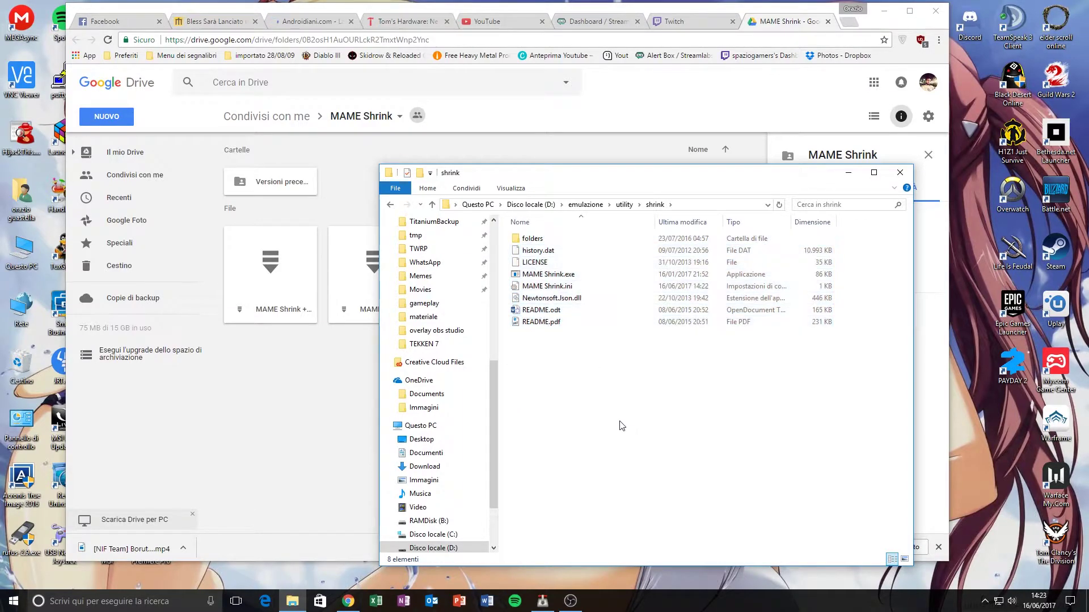
double_click(558, 275)
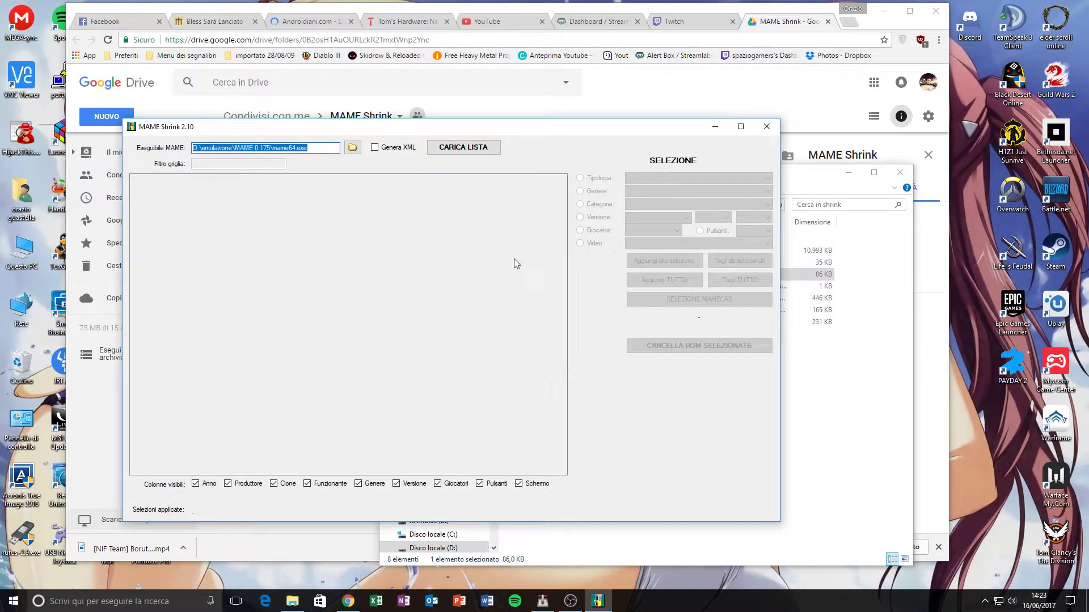
drag(508, 128, 604, 118)
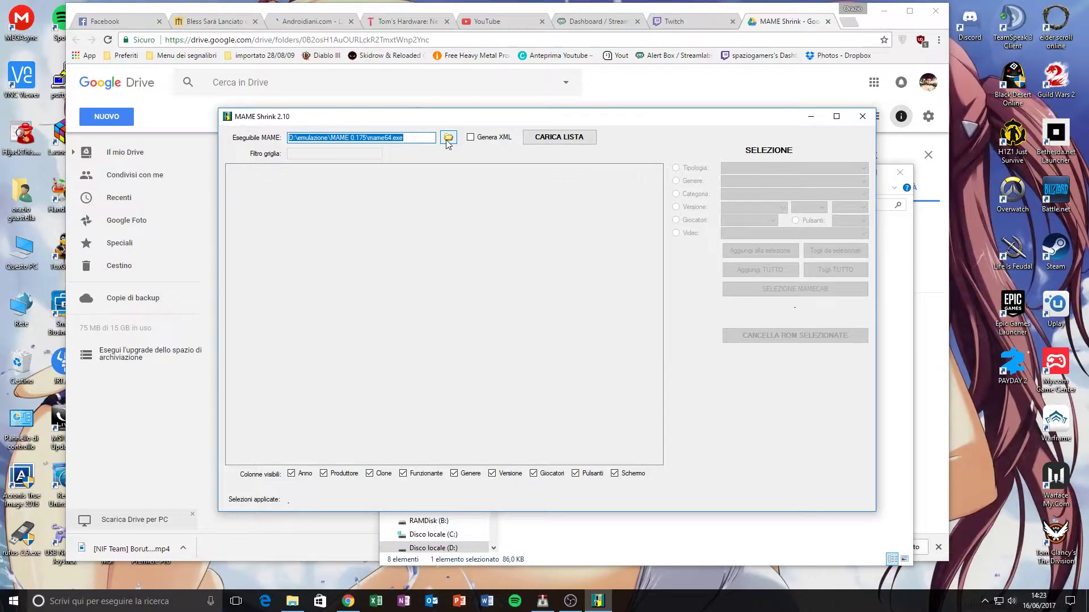
- Choose mame64.exe from the MAME 0.175 folder as the MAME executable
click(448, 139)
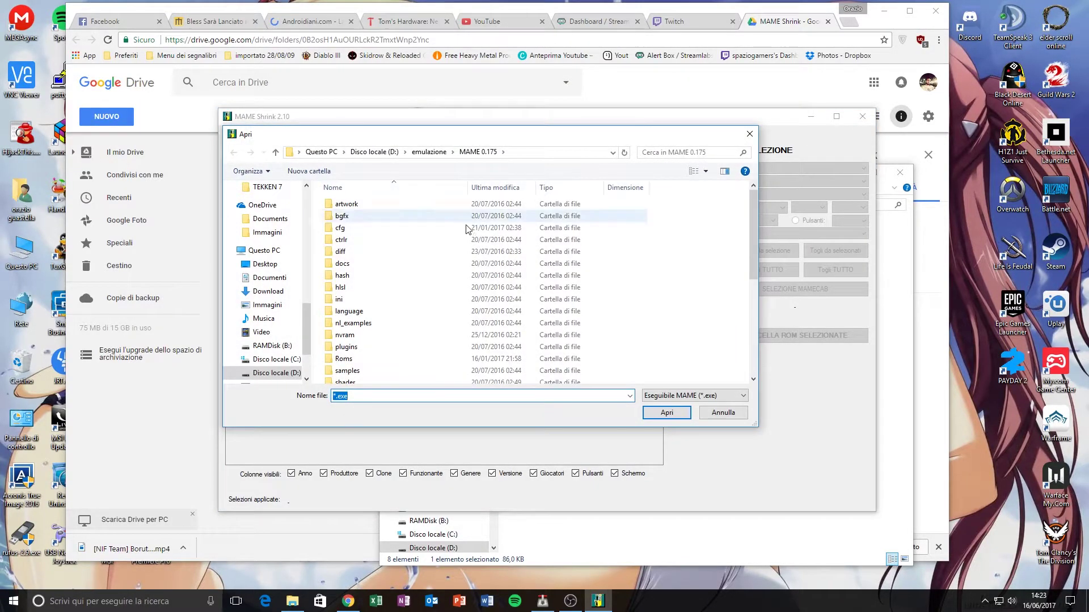
scroll(448, 272, down, 6)
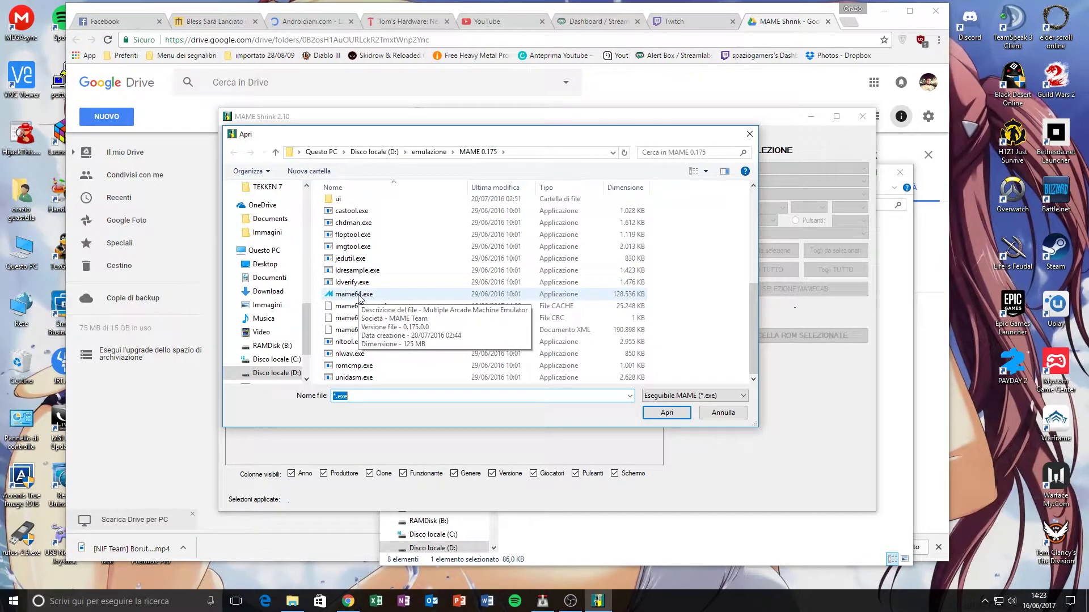
click(358, 296)
click(655, 411)
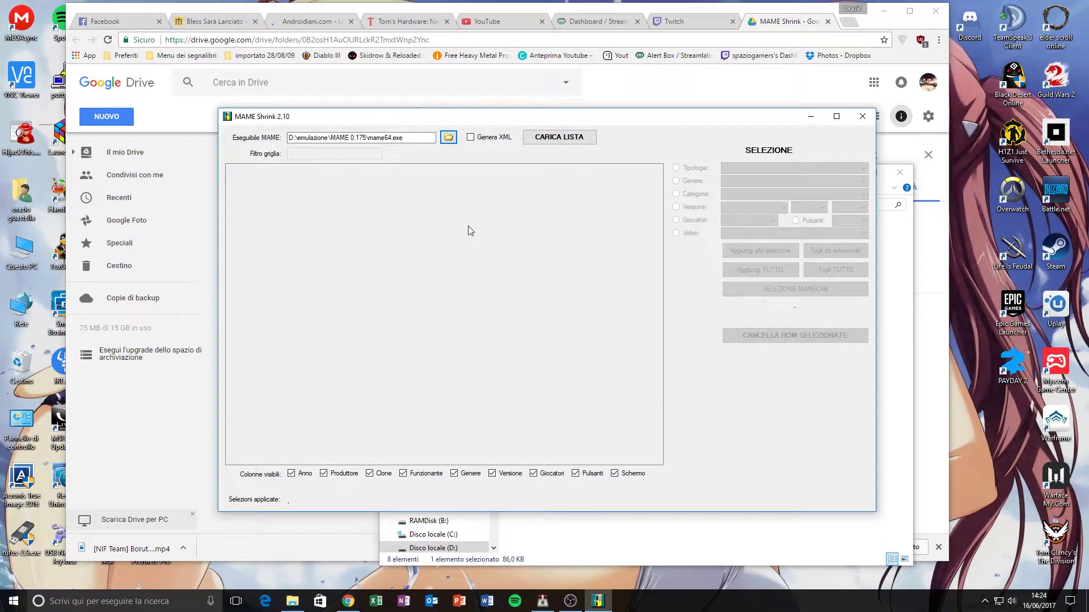
- Enable XML generation, load the game list from MAME, and look over its first entries
click(471, 138)
click(577, 142)
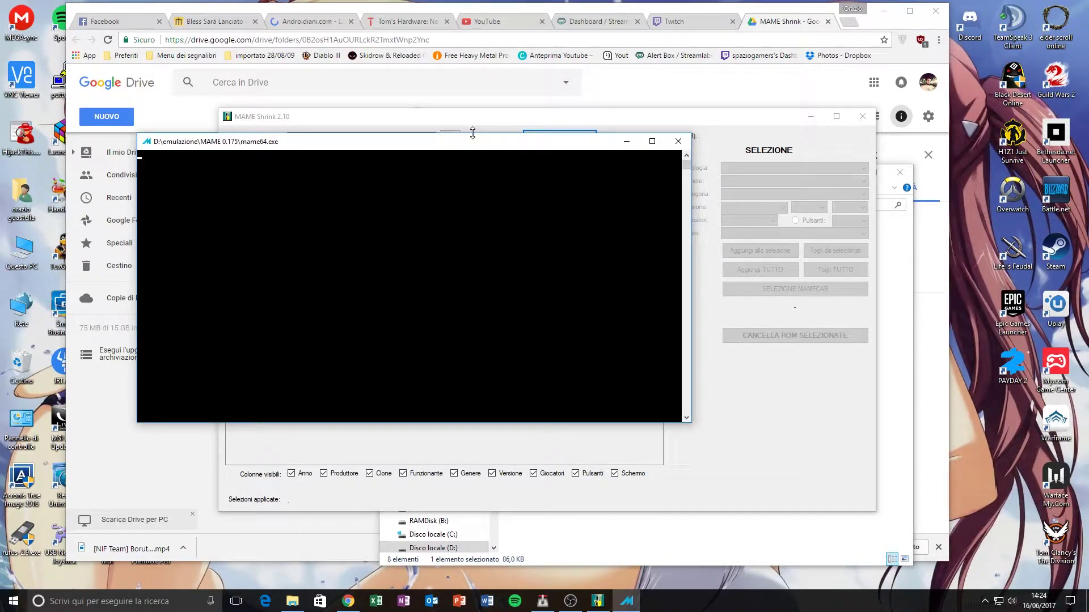
drag(486, 144, 462, 182)
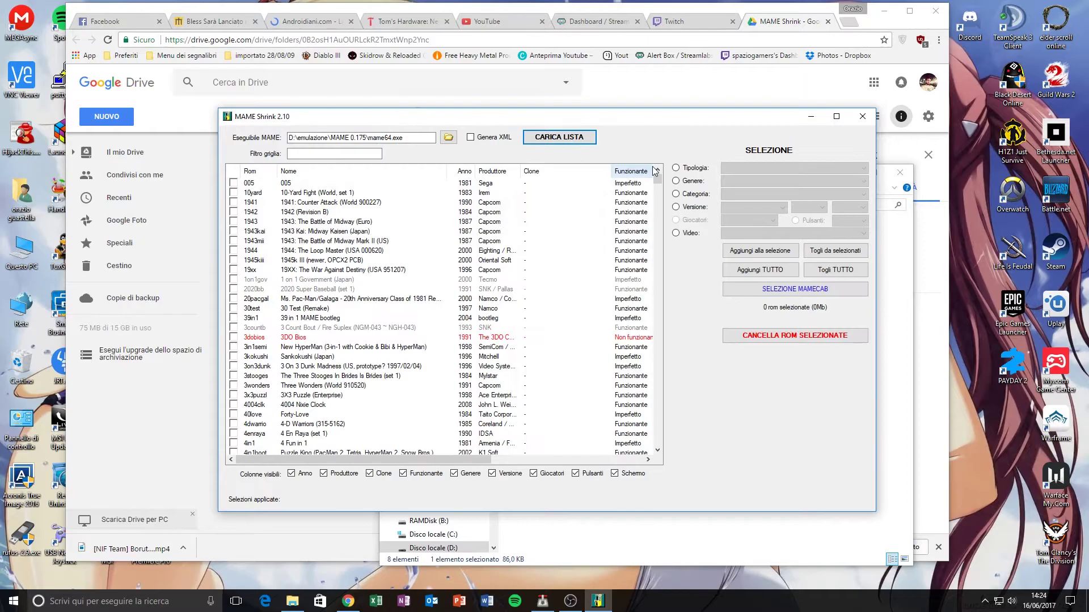
scroll(425, 309, down, 6)
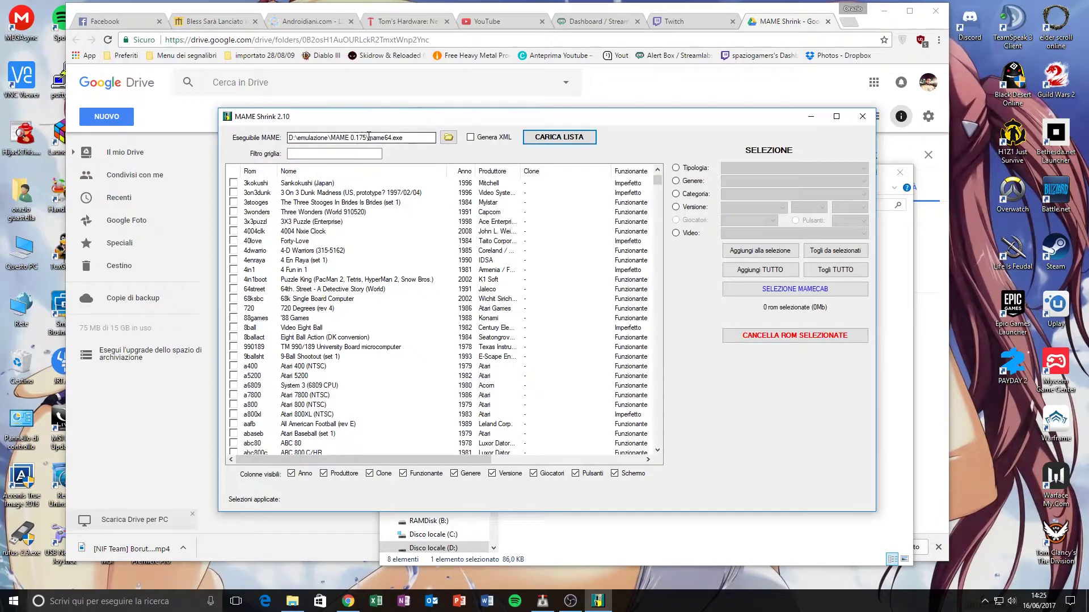
scroll(660, 181, up, 6)
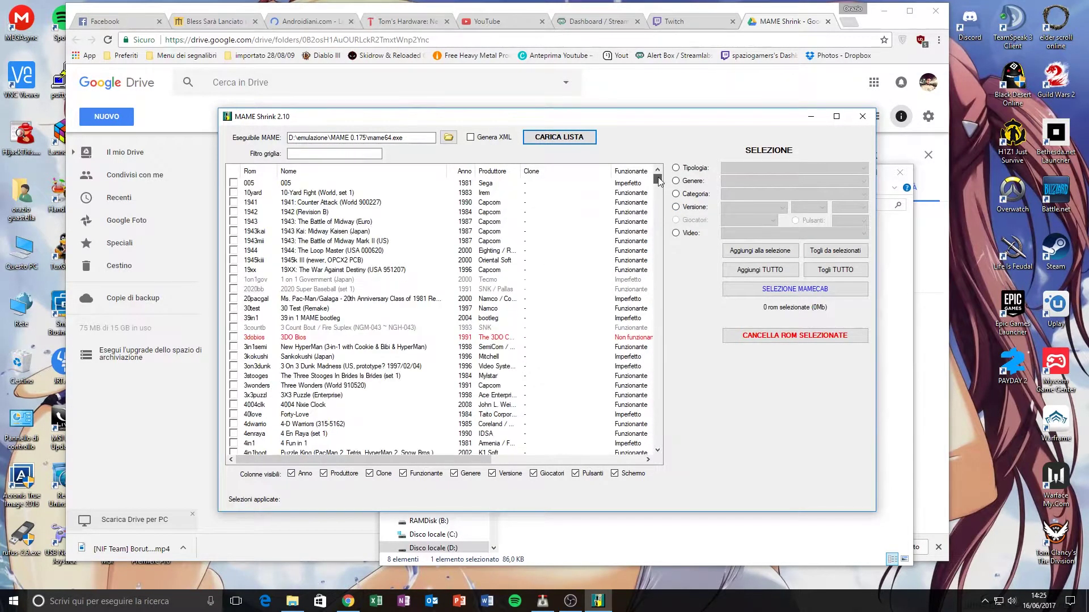
- Filter the game grid by "casinò", then by "pachinko", shortening the term to "pachi"
click(349, 153)
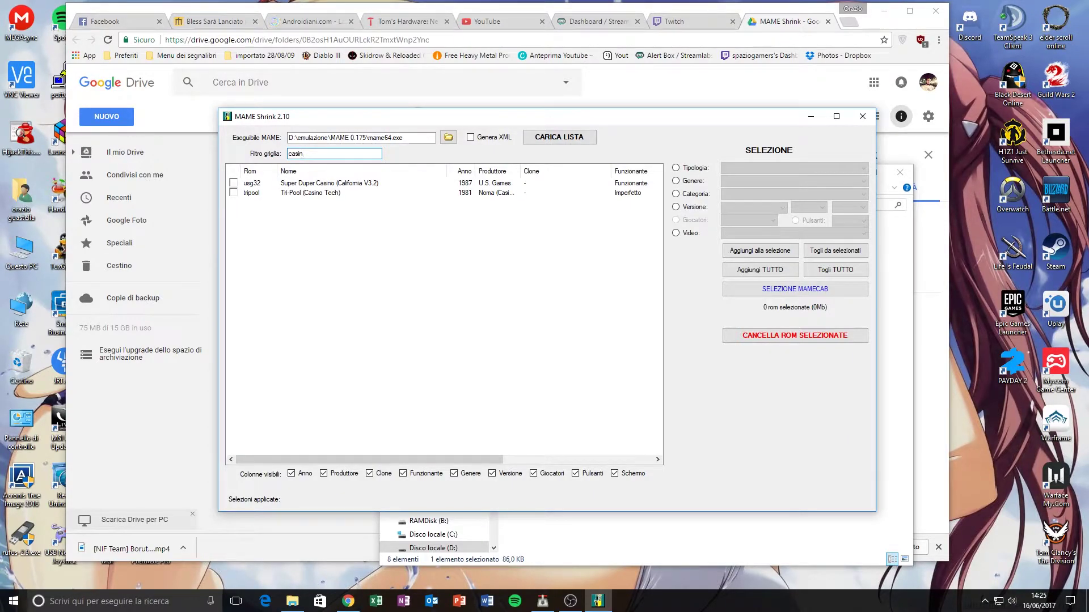
text(ò)
double_click(319, 156)
text(pachinko)
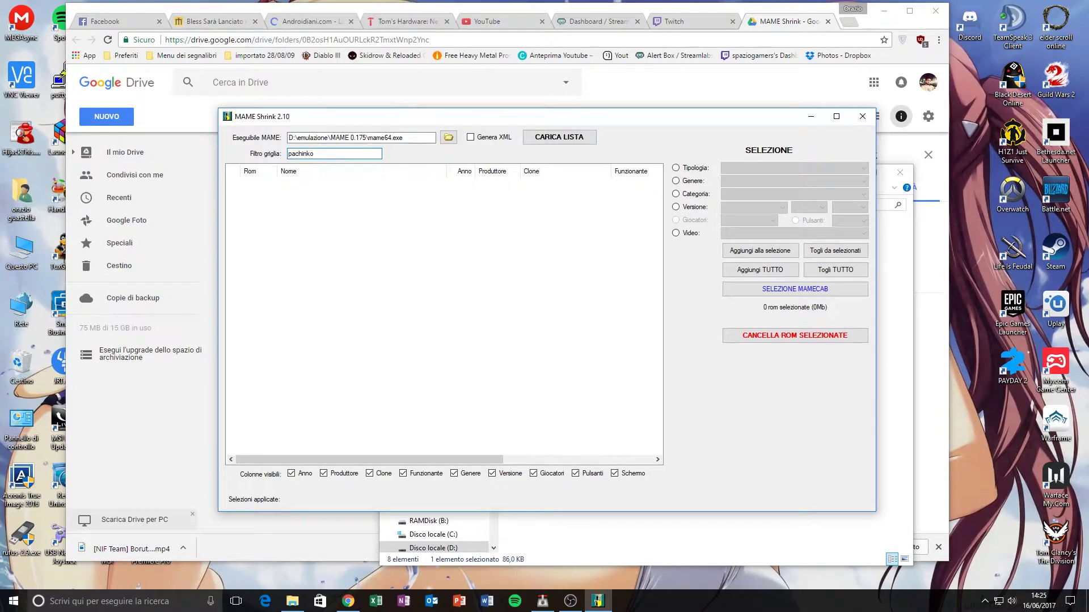
key(BackSpace)
key(BackSpace)
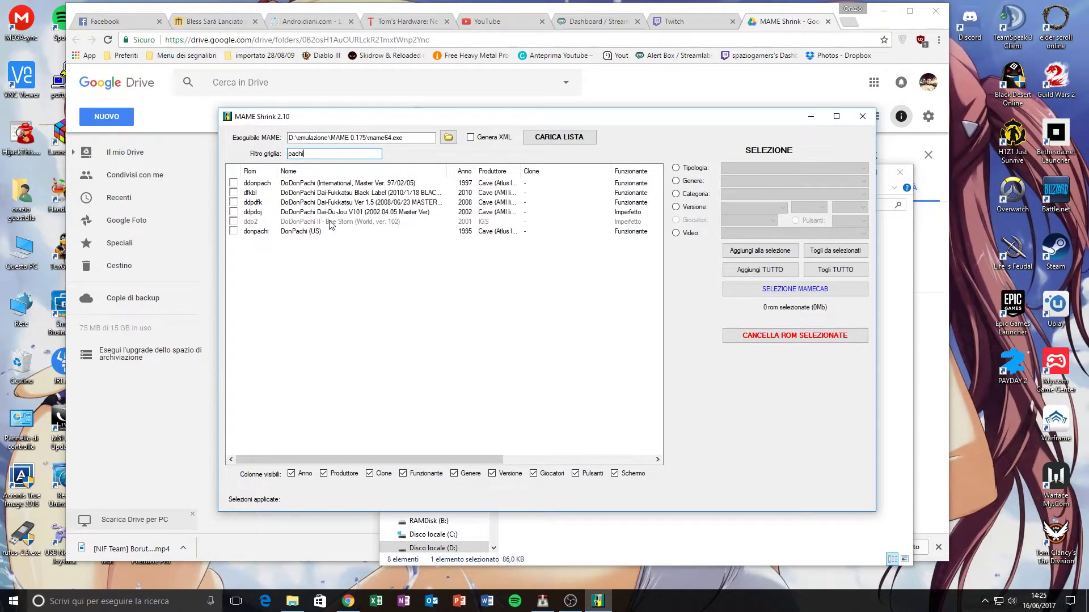
- Mark the five DoDonPachi games in the filtered list for selection, leaving DonPachi (US) unmarked
click(233, 183)
click(233, 192)
click(233, 221)
click(233, 211)
click(232, 202)
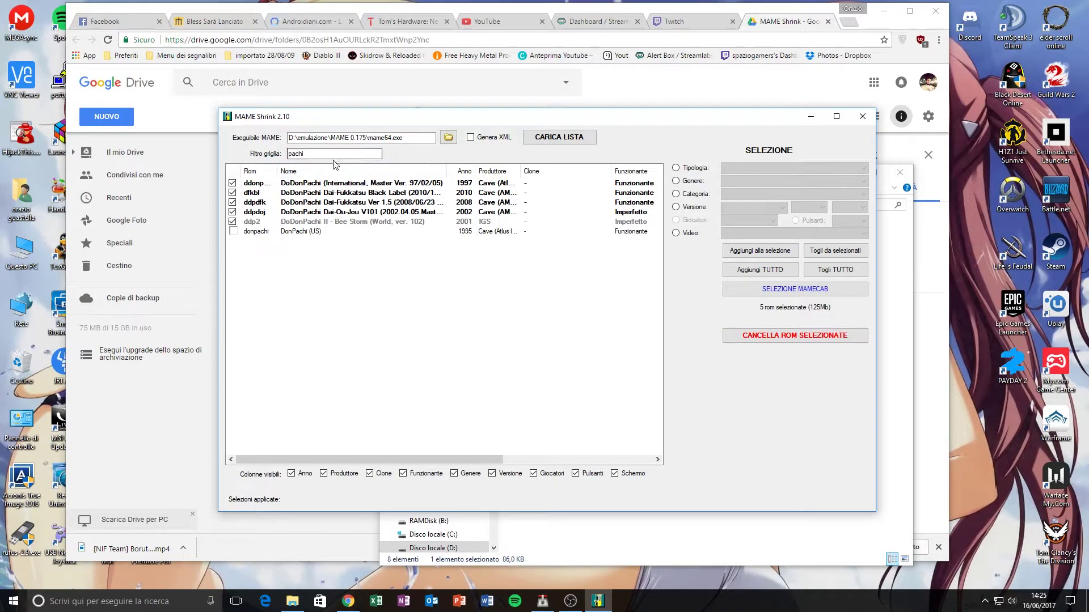
- Unmark the five DoDonPachi games and clear the grid filter
click(233, 221)
click(232, 212)
click(233, 202)
click(233, 192)
click(233, 183)
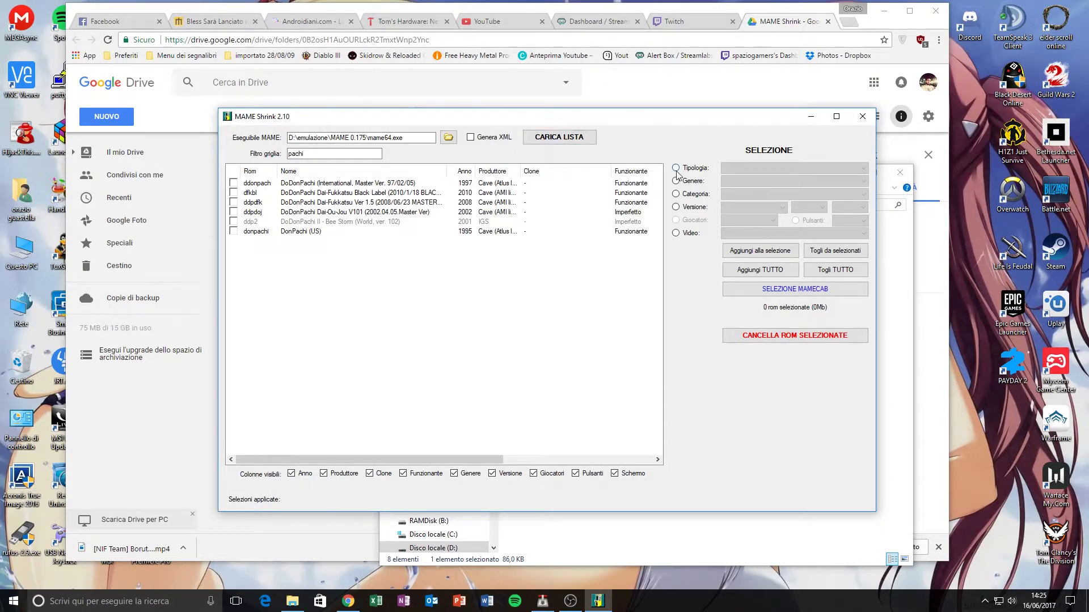
double_click(314, 151)
key(BackSpace)
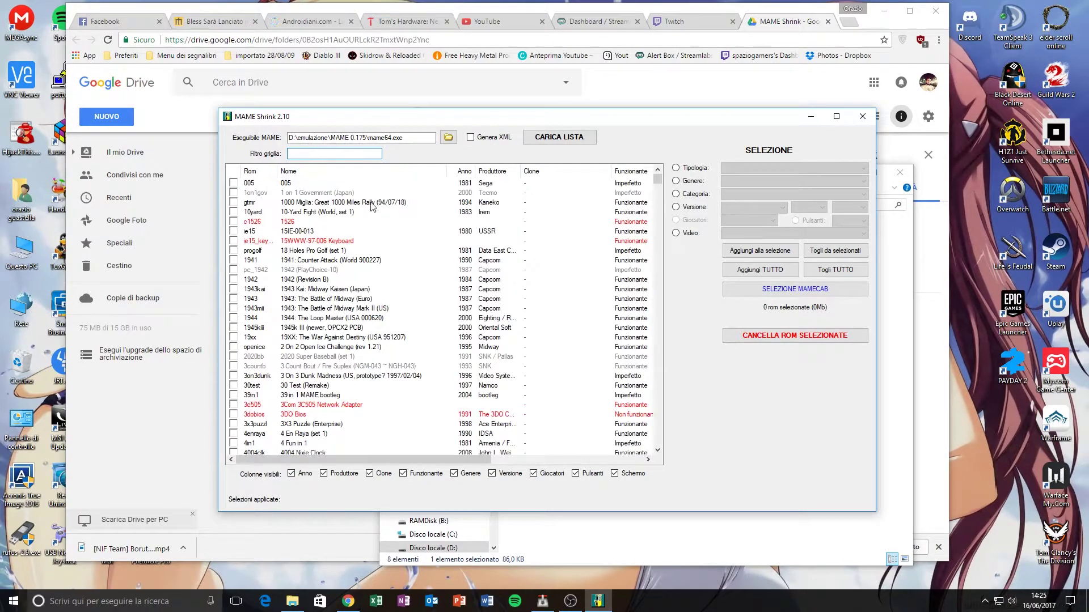
- Add all games of the type "Giochi non funzionanti" to the selection and check the list
click(676, 169)
click(822, 169)
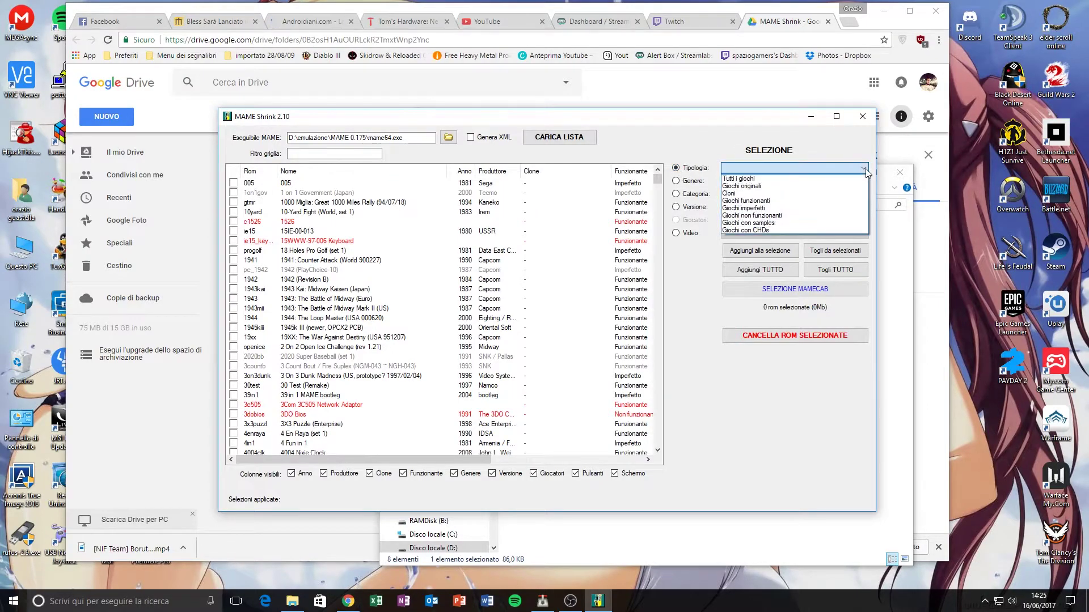
click(775, 216)
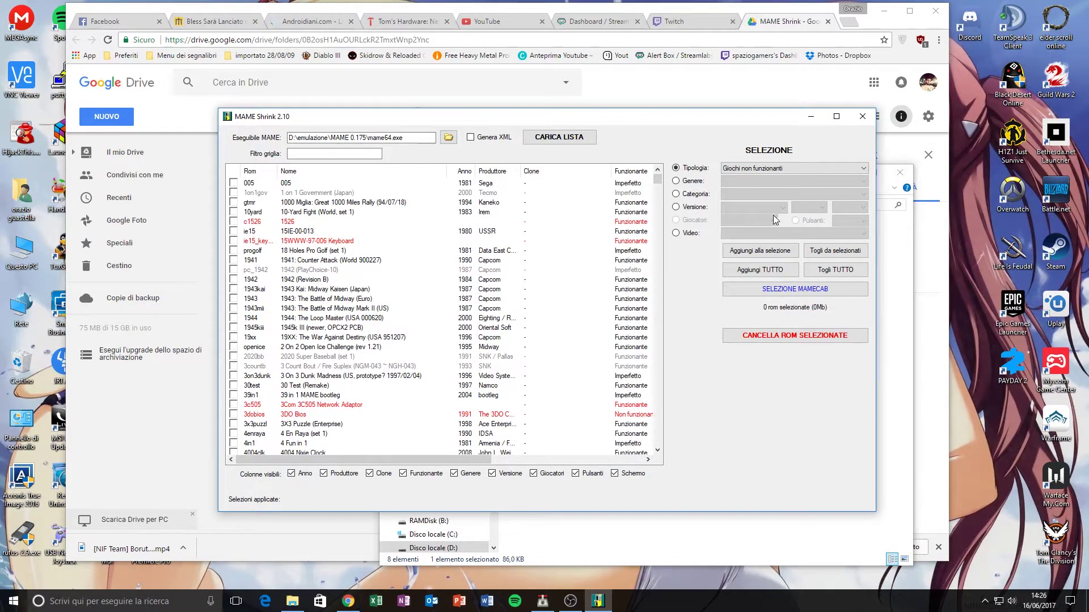
click(780, 254)
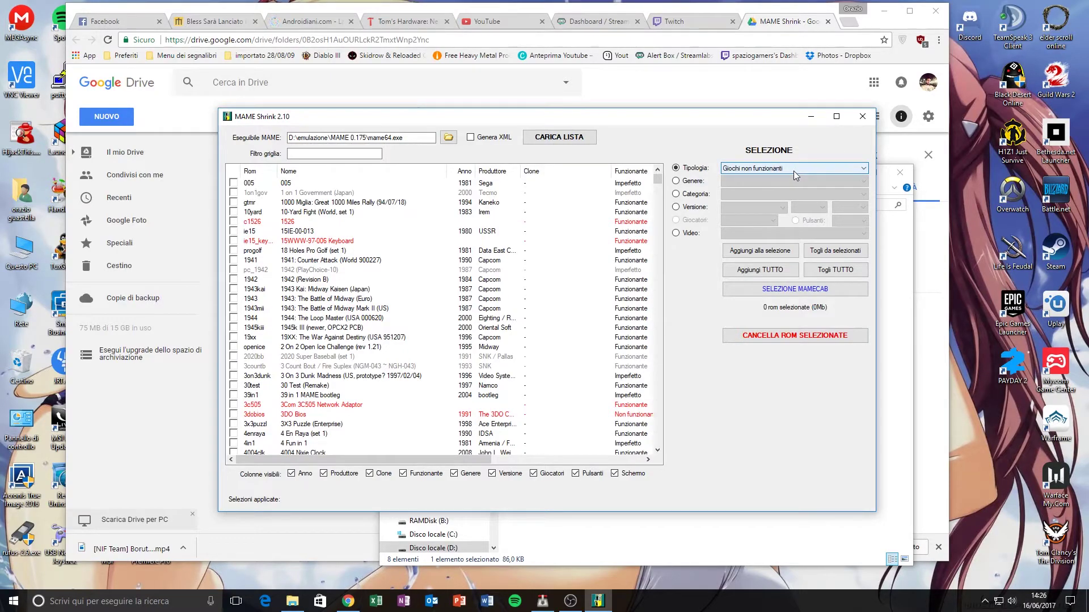
click(775, 254)
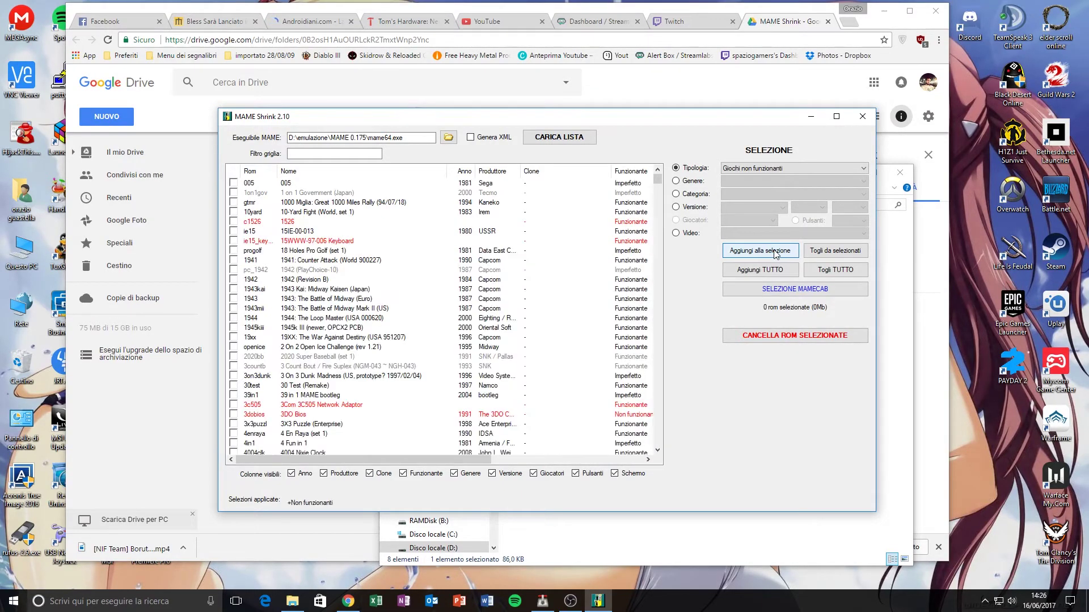
click(659, 192)
drag(659, 192, 674, 355)
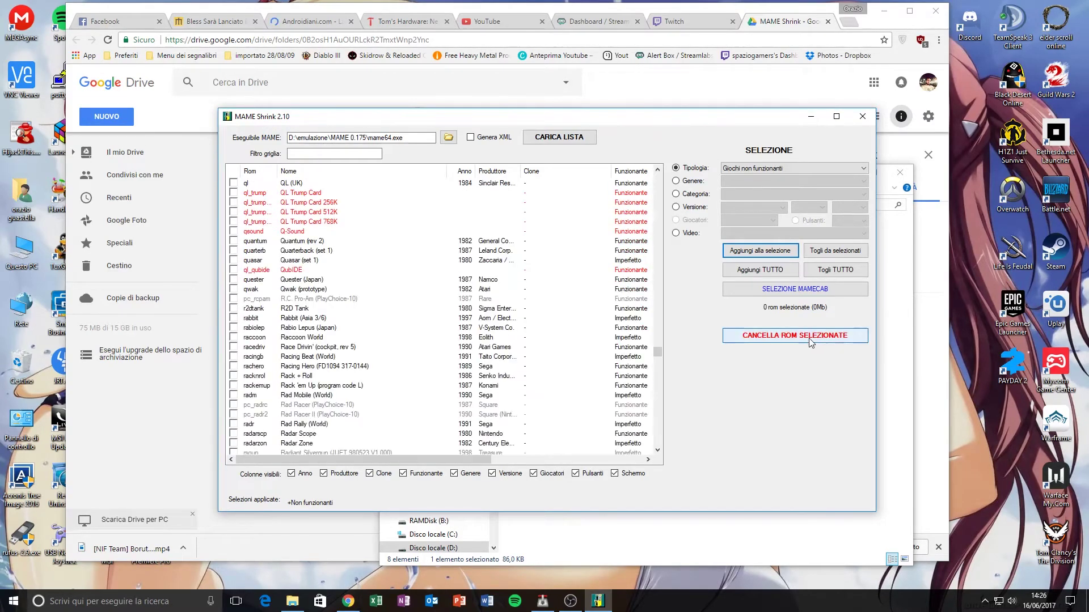
- Add all games of the type "Cloni" to the selection and check the end of the list
click(797, 169)
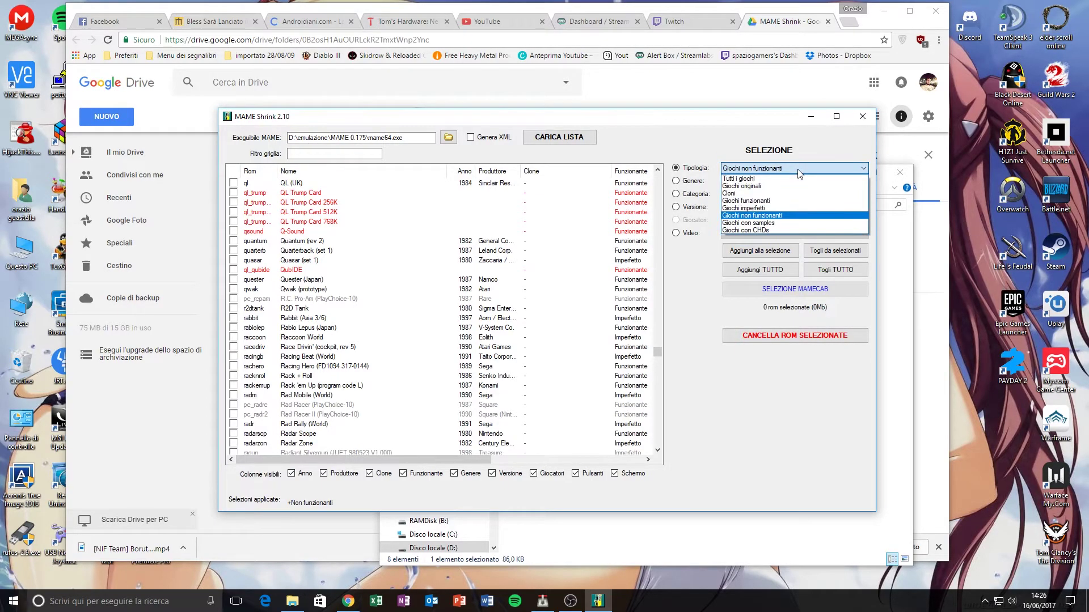
click(780, 193)
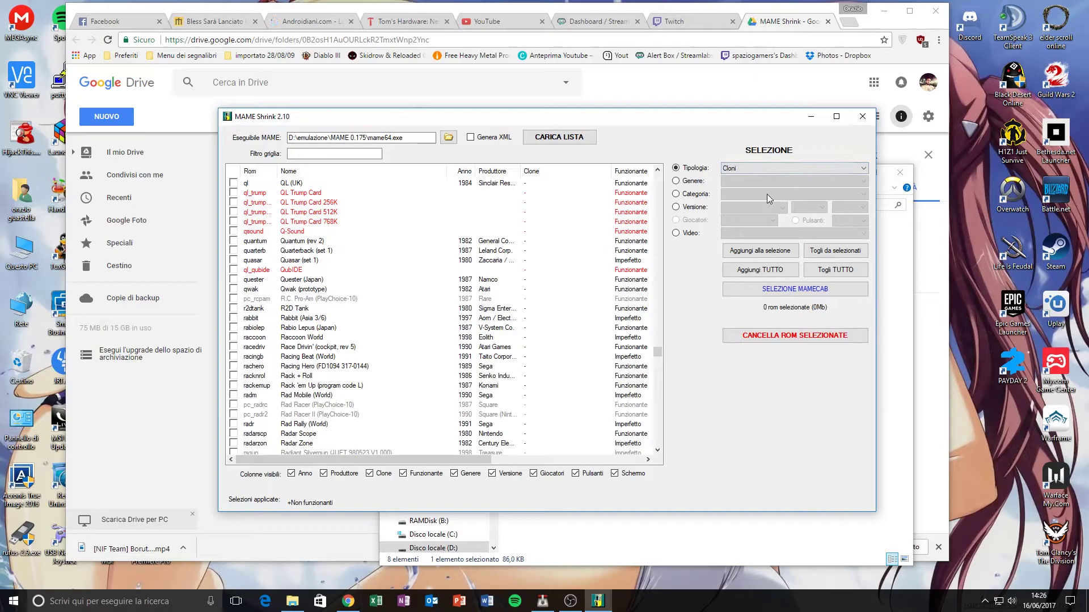
click(766, 251)
drag(657, 352, 660, 460)
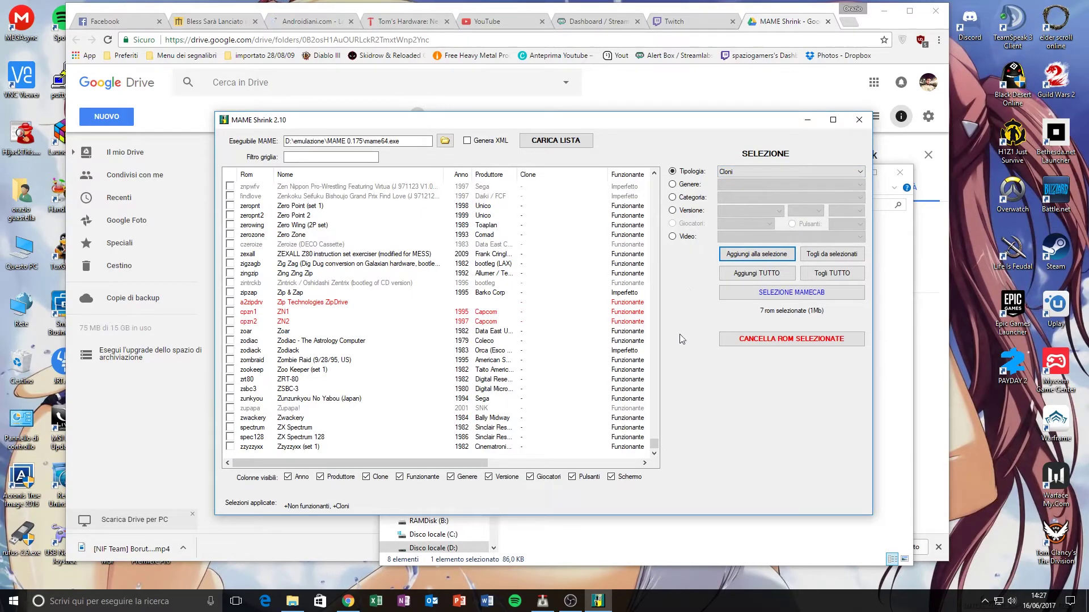
- Go back to the emulazione folder in the file explorer, then return to the MAME Shrink window
click(735, 534)
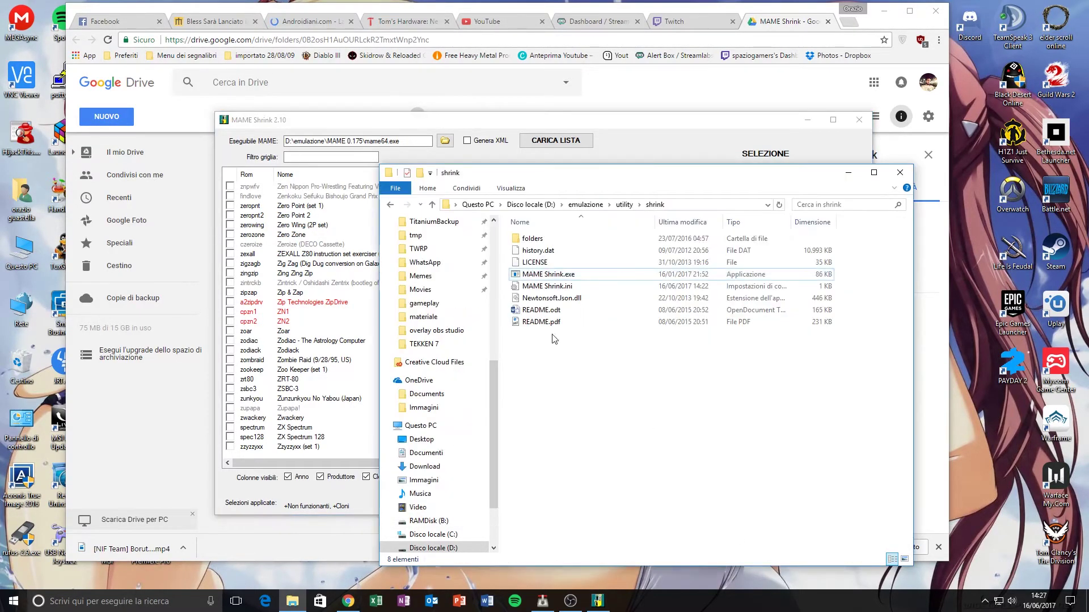
click(390, 205)
click(391, 204)
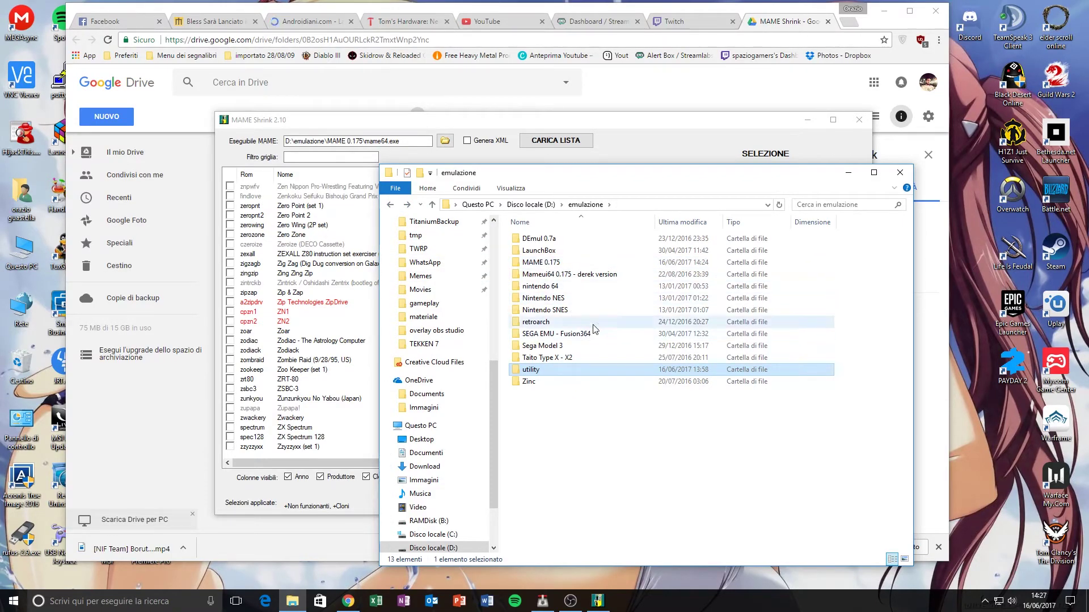
drag(636, 123, 635, 111)
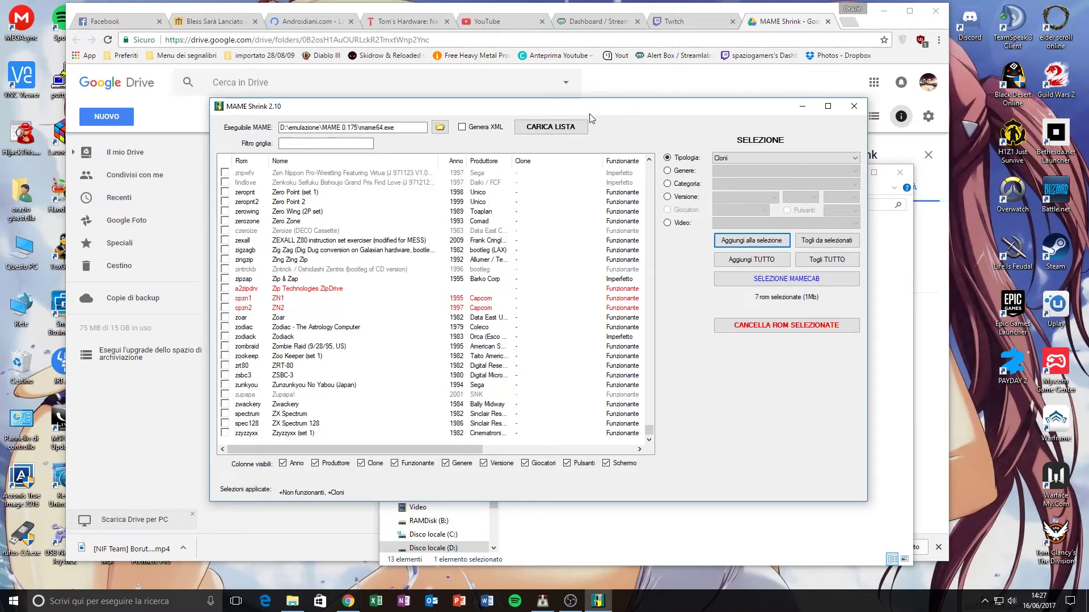
drag(633, 112, 626, 139)
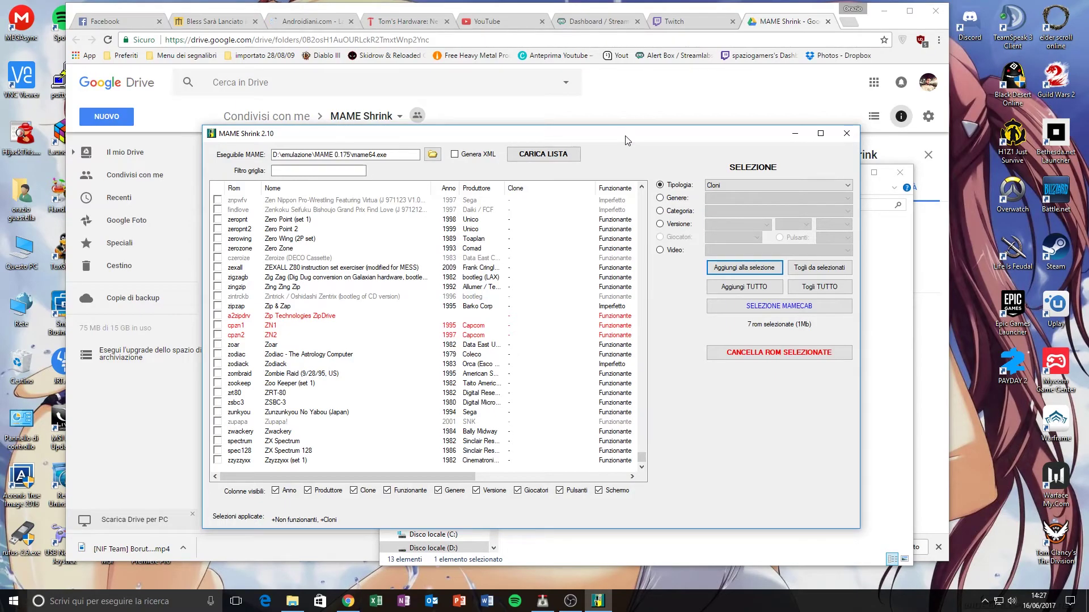
mouse_move(626, 139)
mouse_down()
mouse_move(655, 136)
mouse_move(641, 135)
mouse_up()
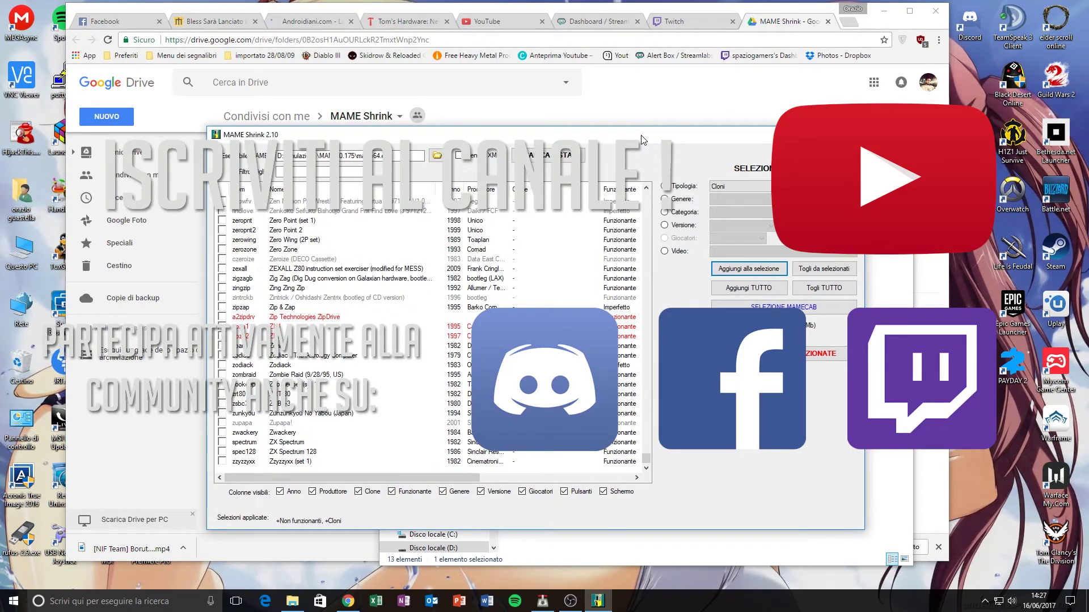